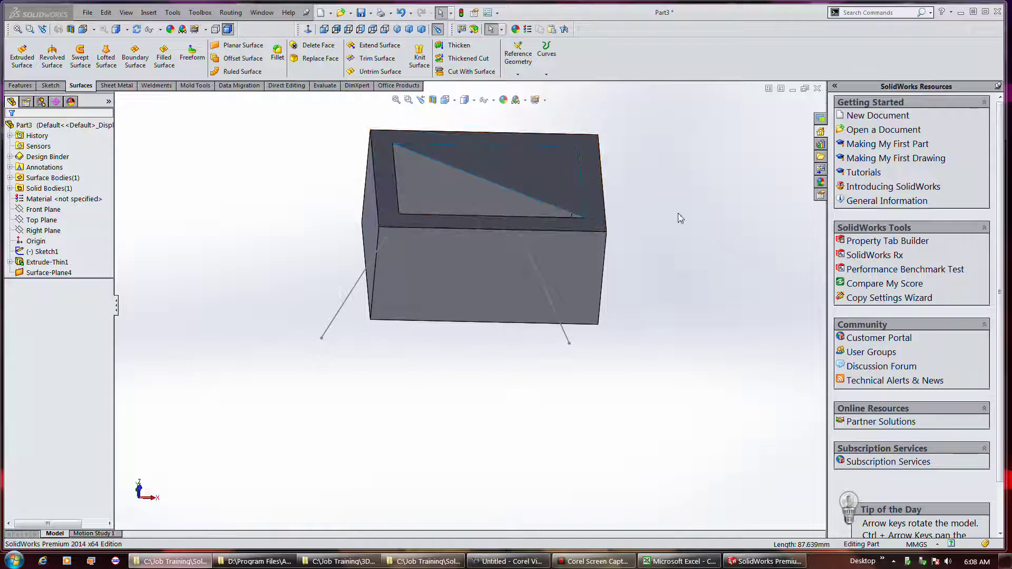
Start an Extruded Surface from the triangular Surface-Plane4 face inside the box, previewing 10 mm Blind.
middle_click_drag(580, 158, 609, 221)
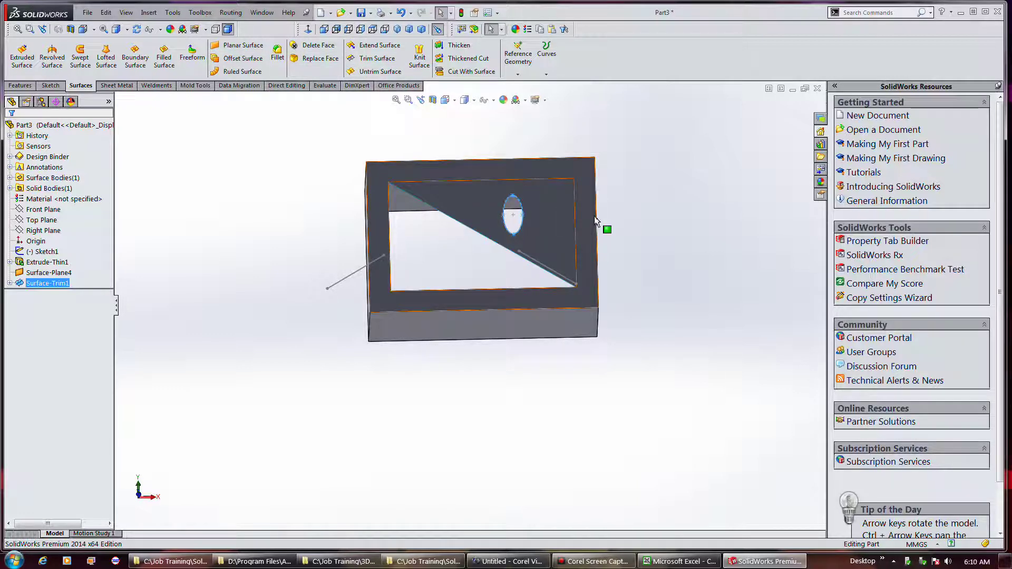
middle_click_drag(596, 221, 640, 193)
left_click(644, 189)
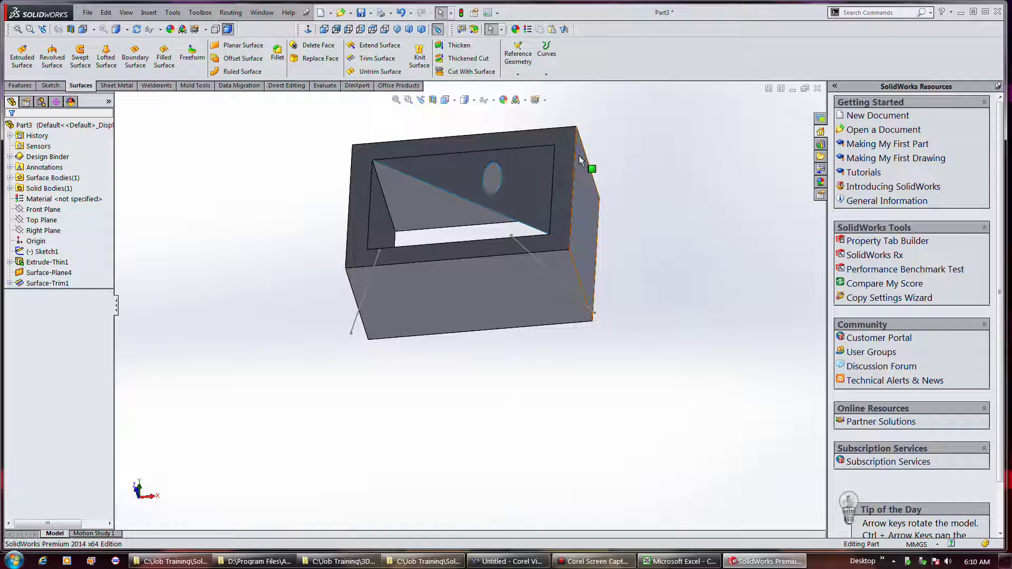
middle_click_drag(580, 160, 643, 222)
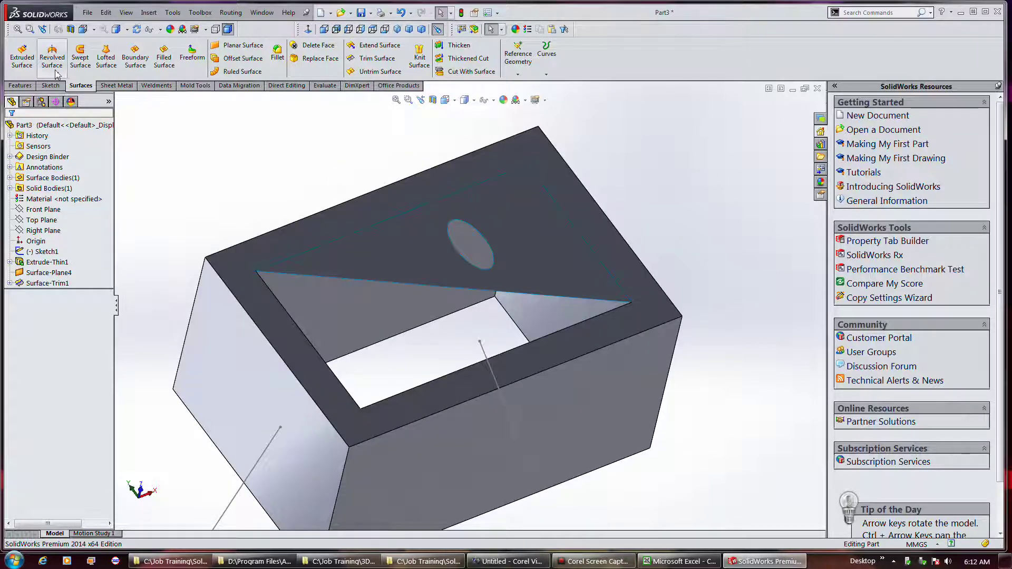
left_click(26, 59)
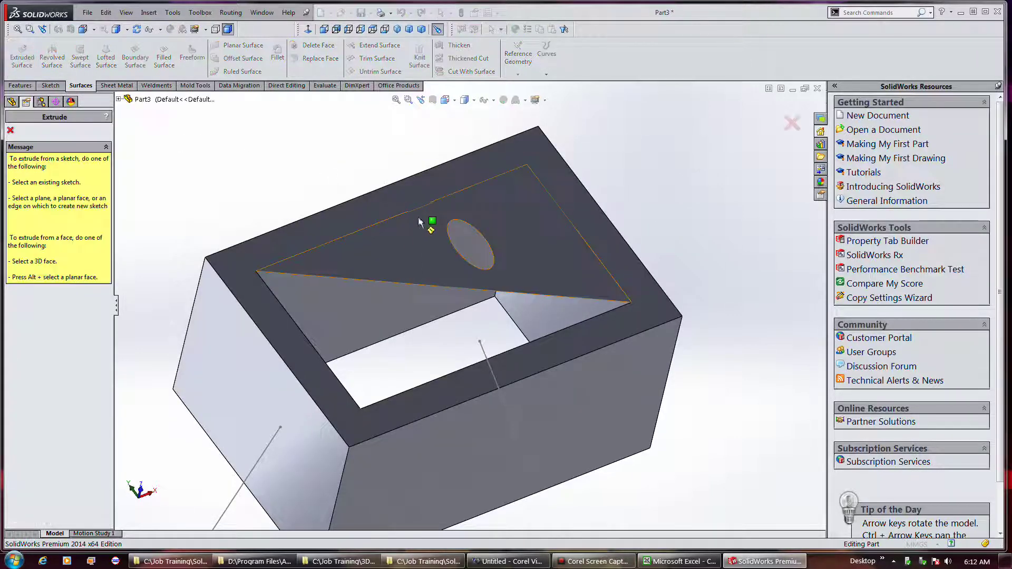
left_click(406, 253)
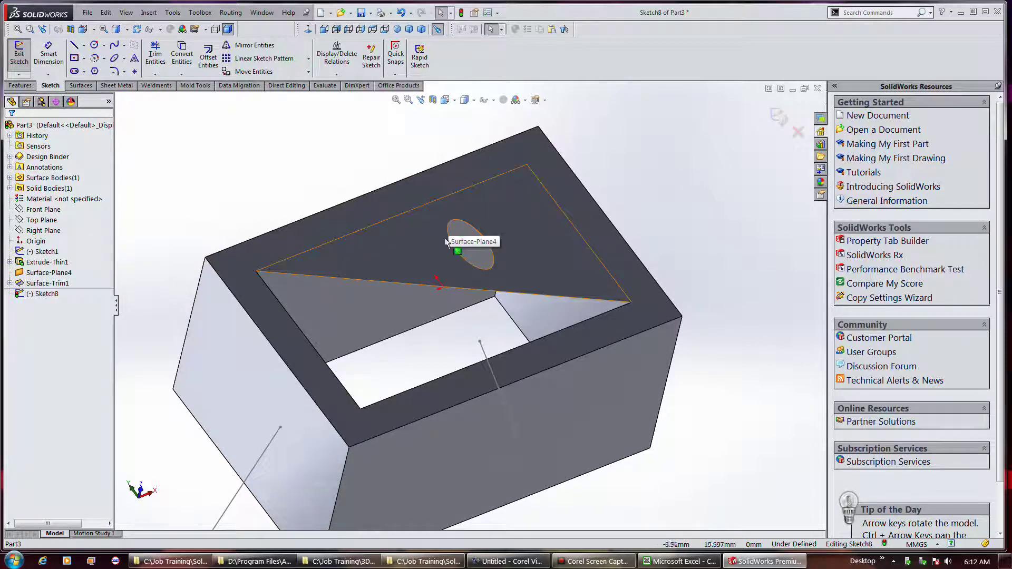
left_click(20, 55)
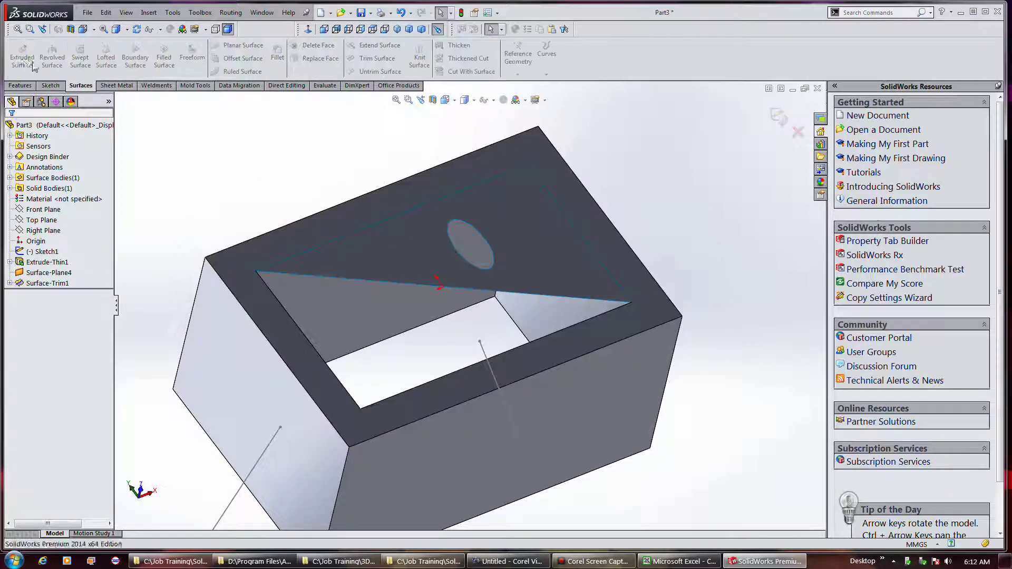
key("Escape")
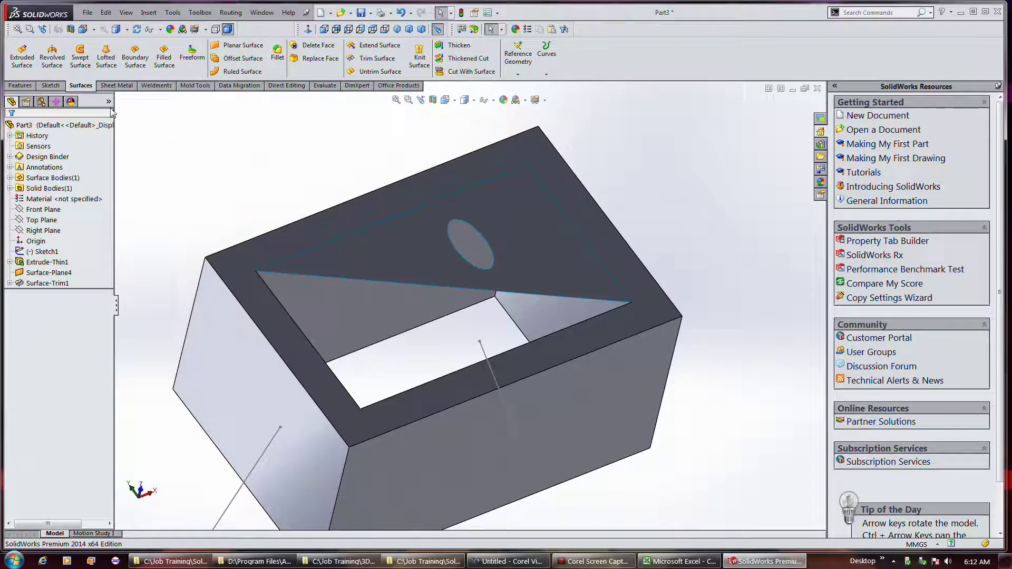
left_click(22, 55)
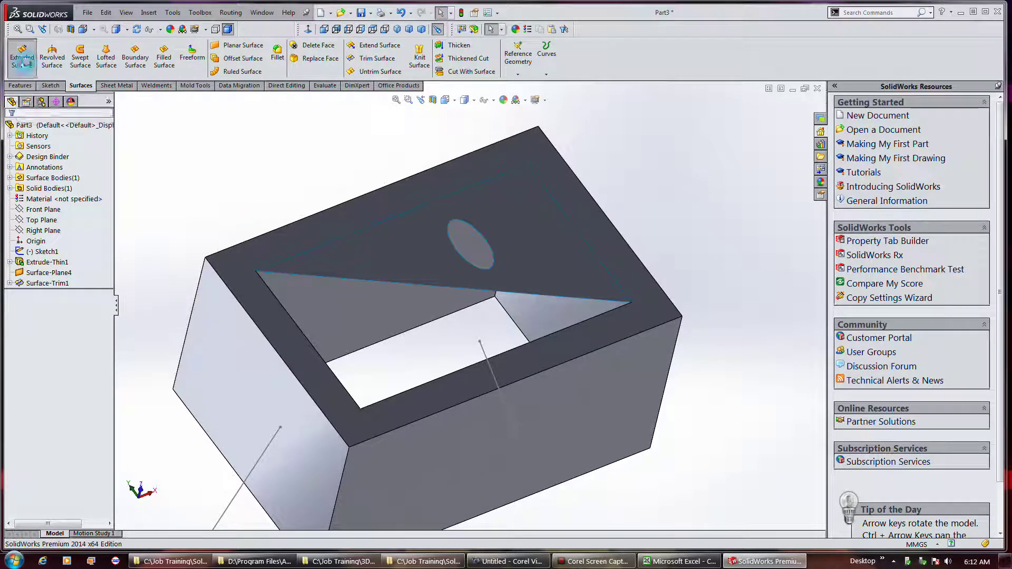
left_click(394, 254)
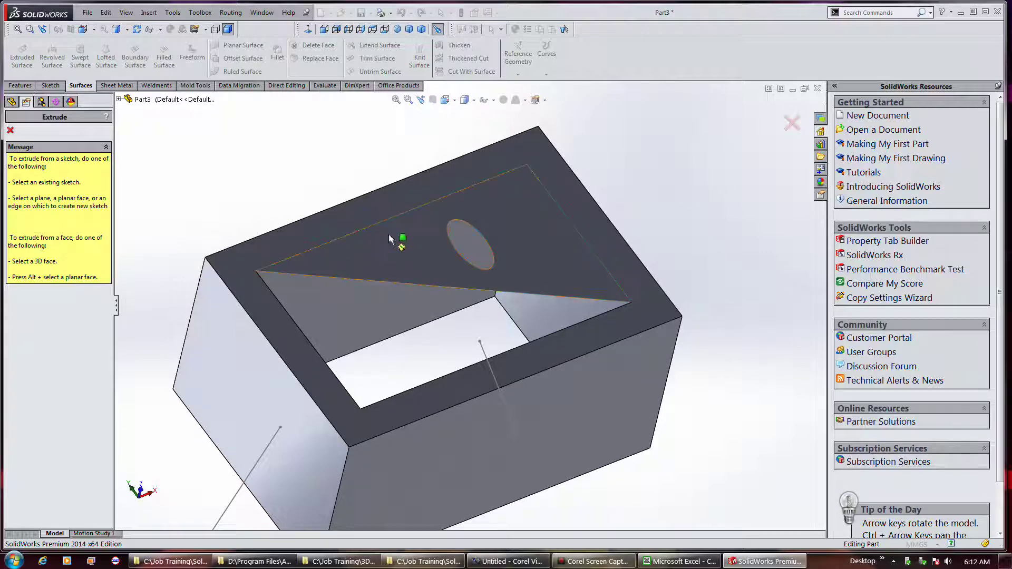
left_click(412, 256)
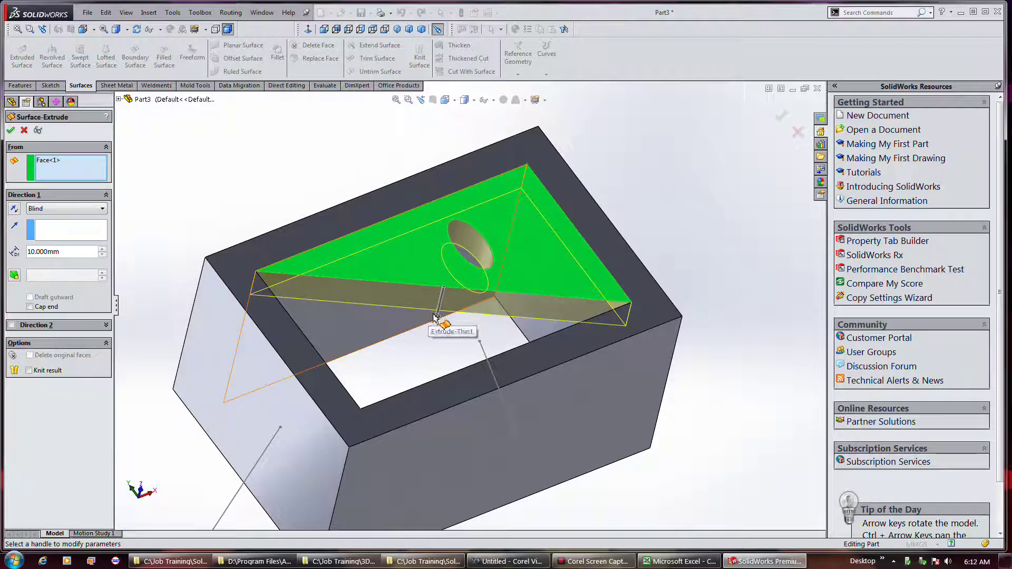
Extrude the triangular face 10 mm upward with Cap end and Knit result enabled.
left_click(53, 308)
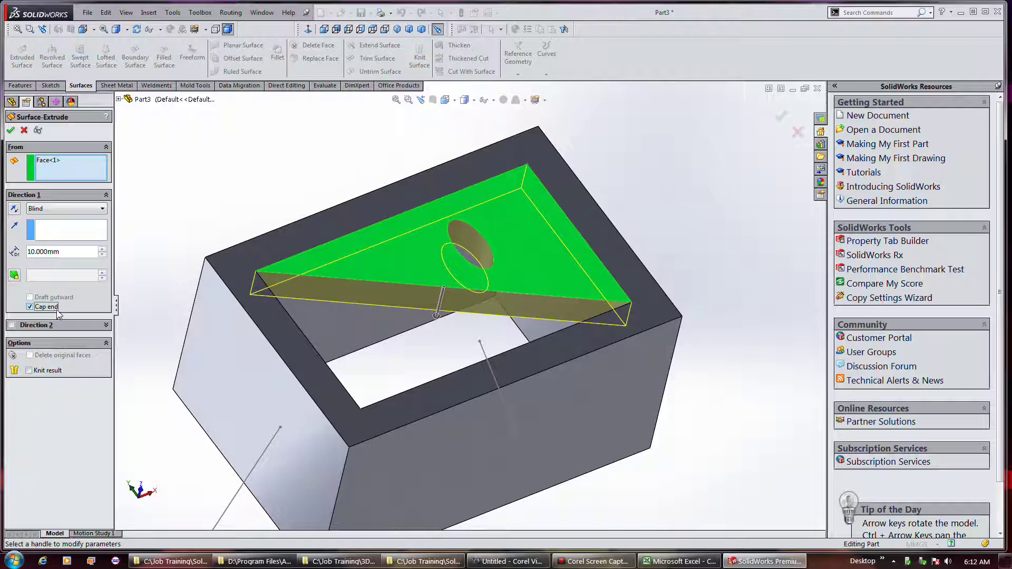
left_click(52, 372)
left_click(434, 314)
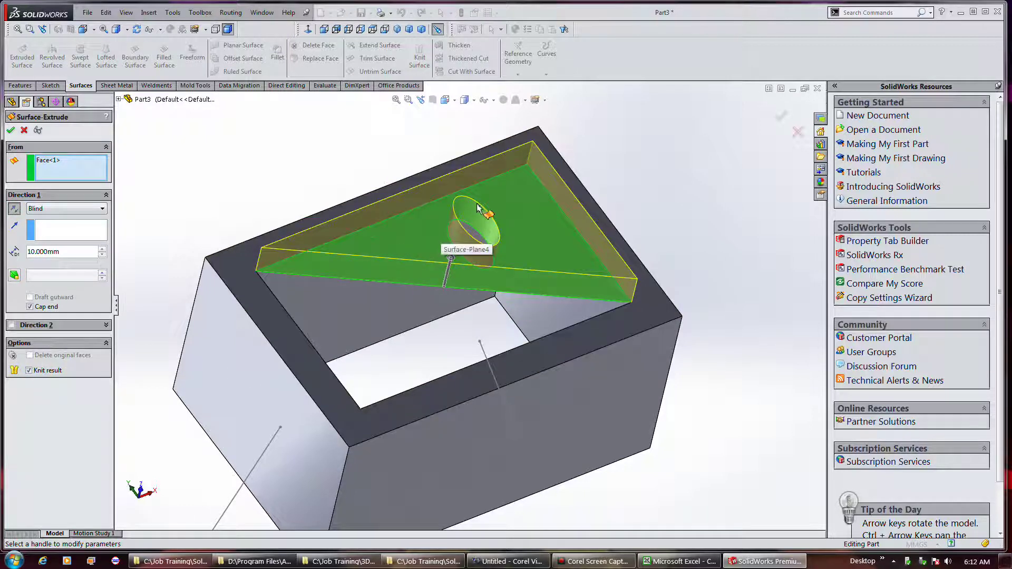
middle_click_drag(454, 245, 452, 186)
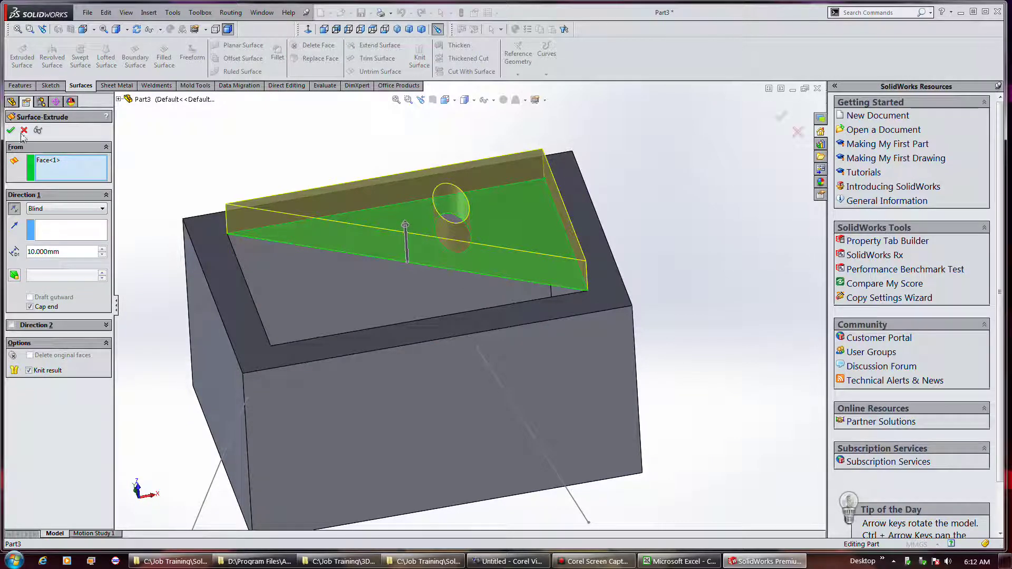
key("Return")
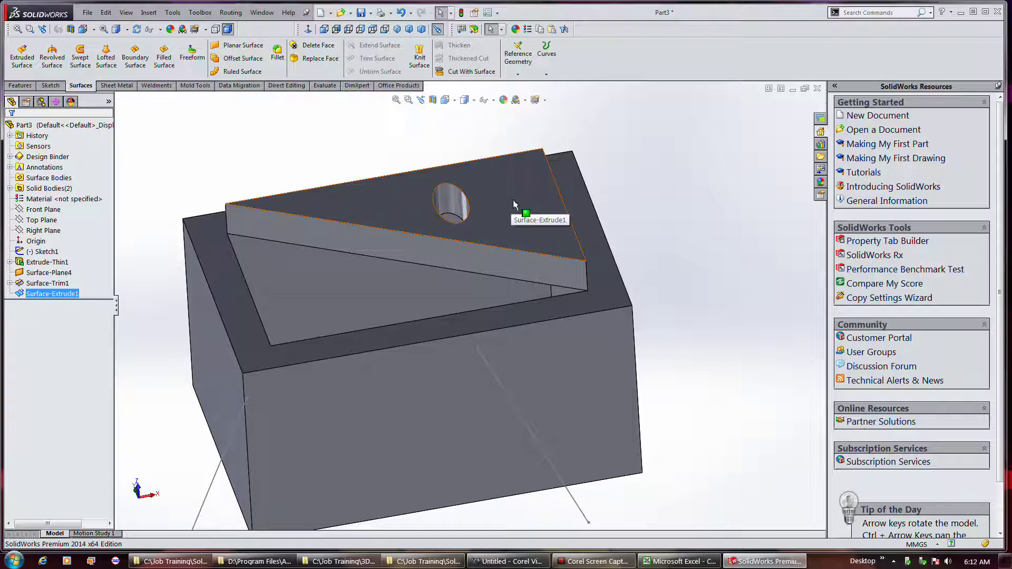
Show a Top Plane section view with the cutting plane offset 11 mm into the part.
left_click(432, 101)
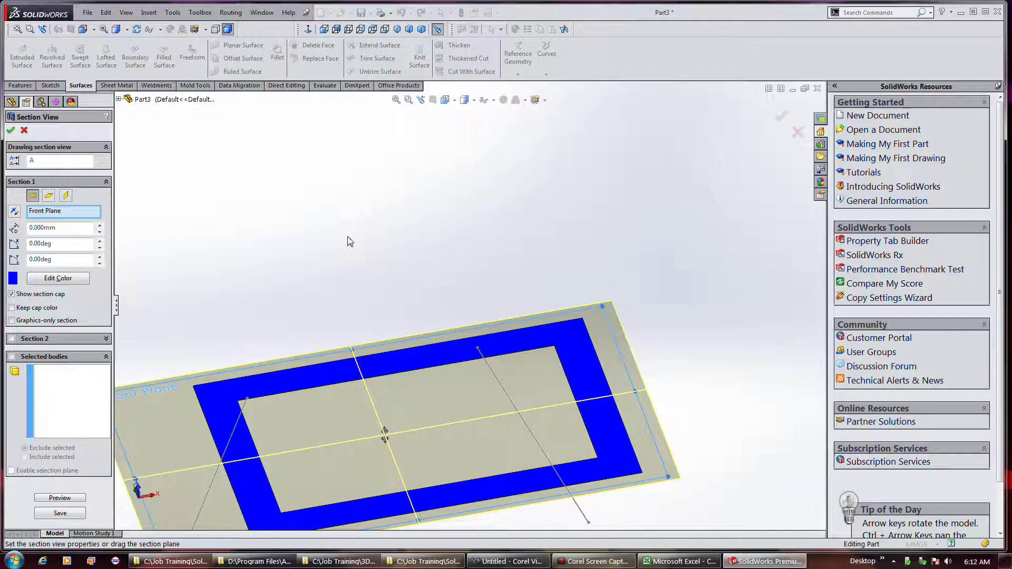
left_click(48, 196)
middle_click_drag(391, 250, 442, 201)
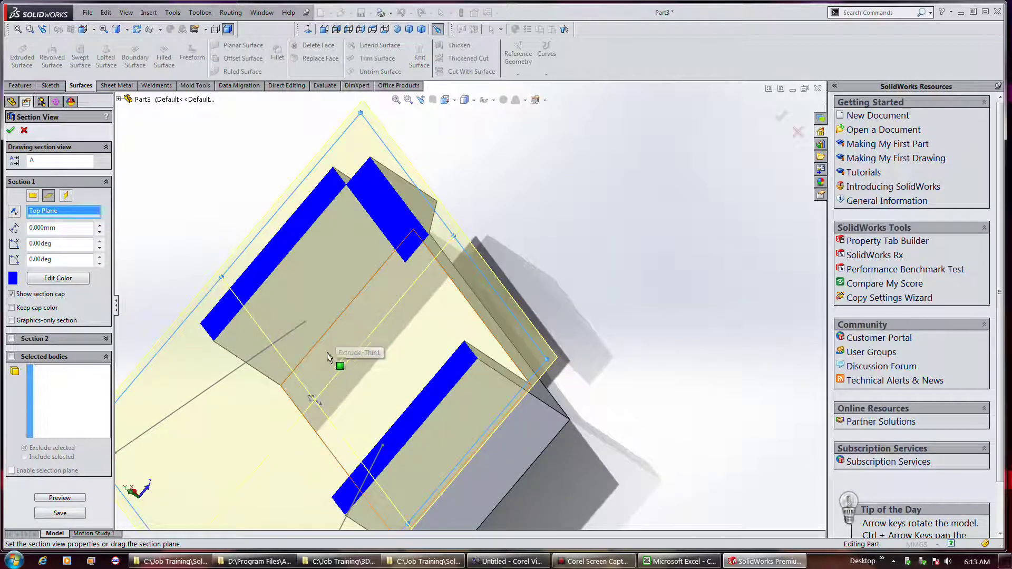
left_click_drag(313, 401, 284, 383)
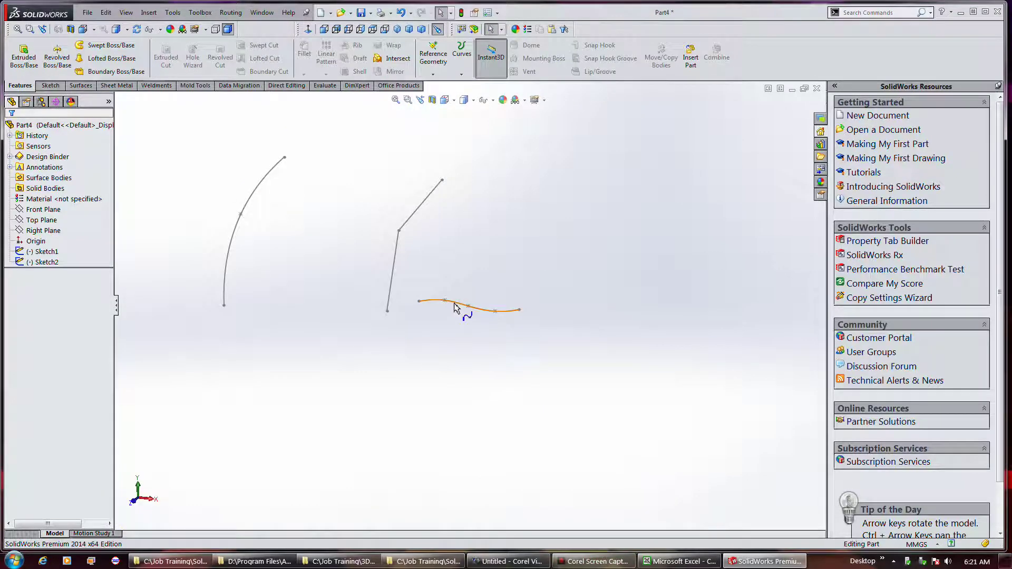
In Part4, try a Swept Boss/Base with the lower spline as profile, then cancel after the error.
left_click(457, 307)
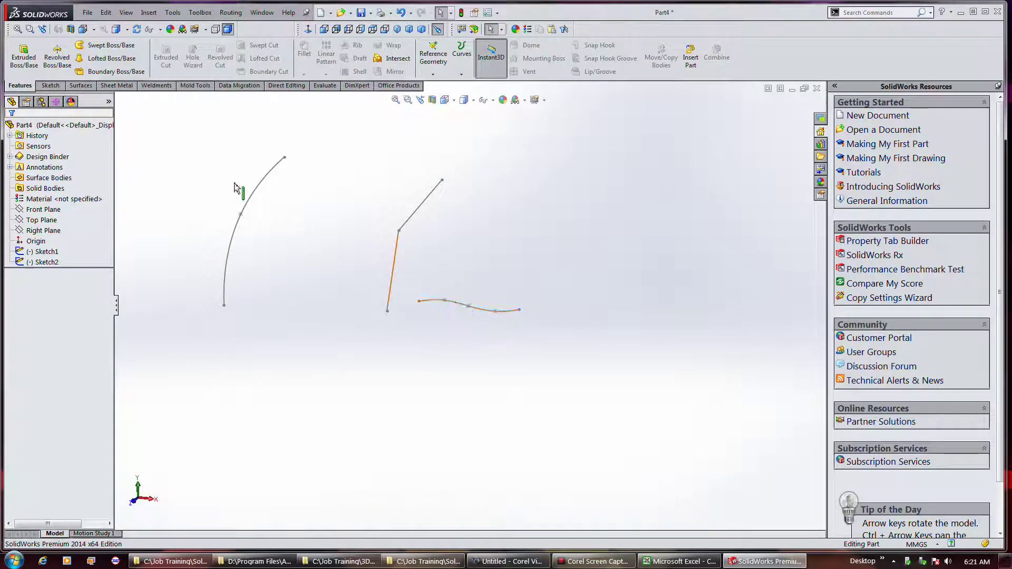
left_click(109, 46)
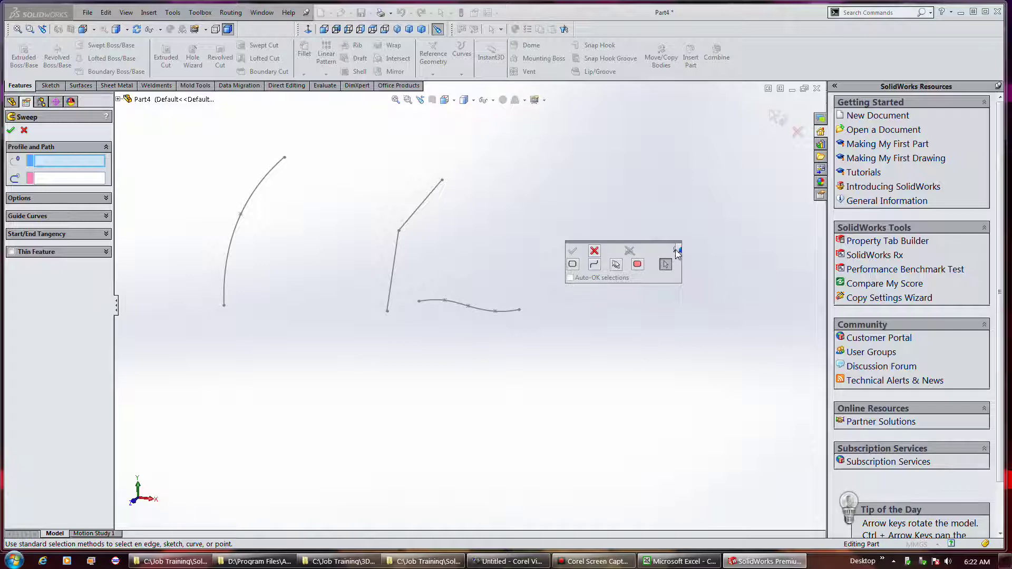
left_click(479, 310)
left_click(576, 302)
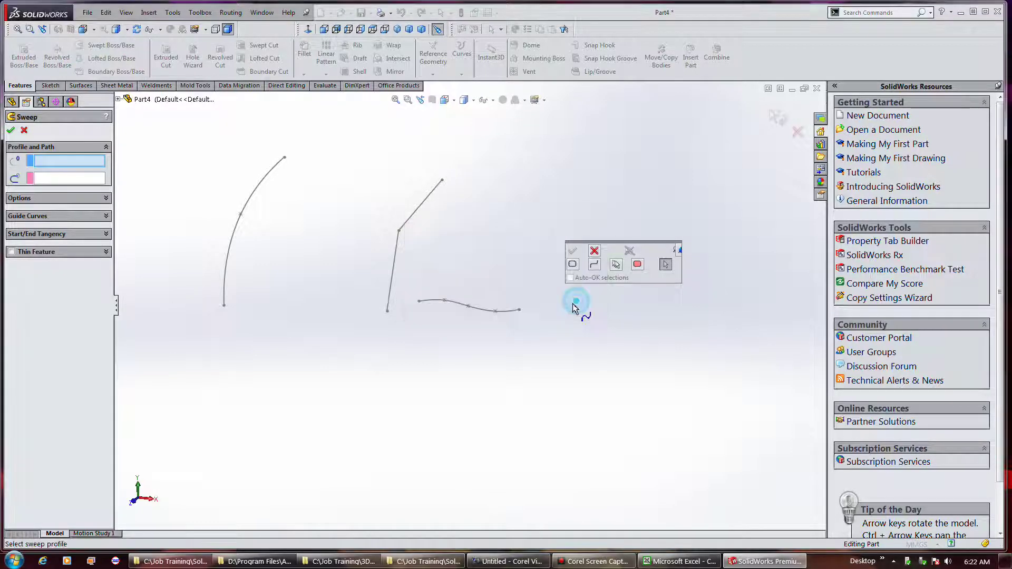
left_click(475, 309)
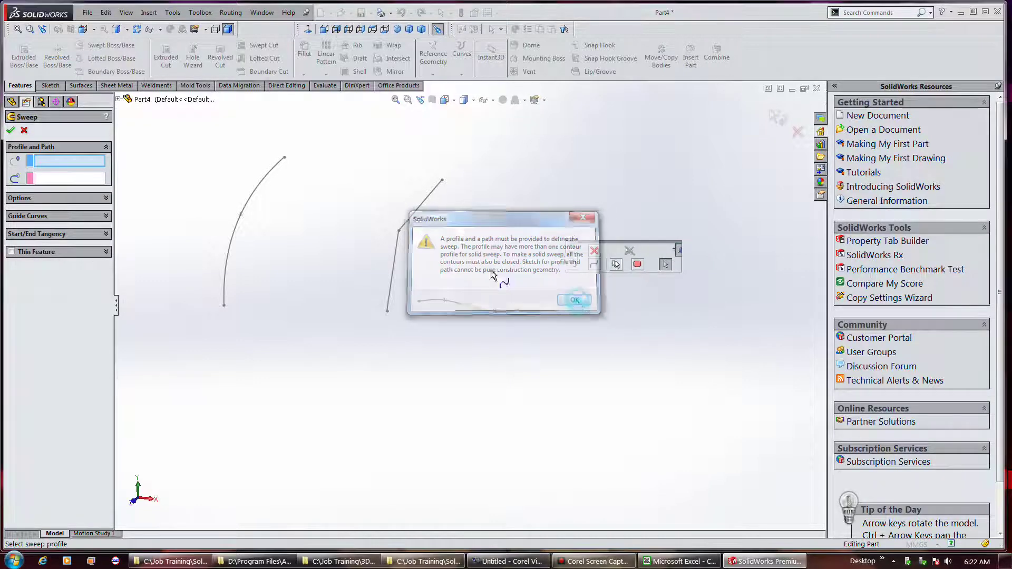
key("Return")
left_click(24, 130)
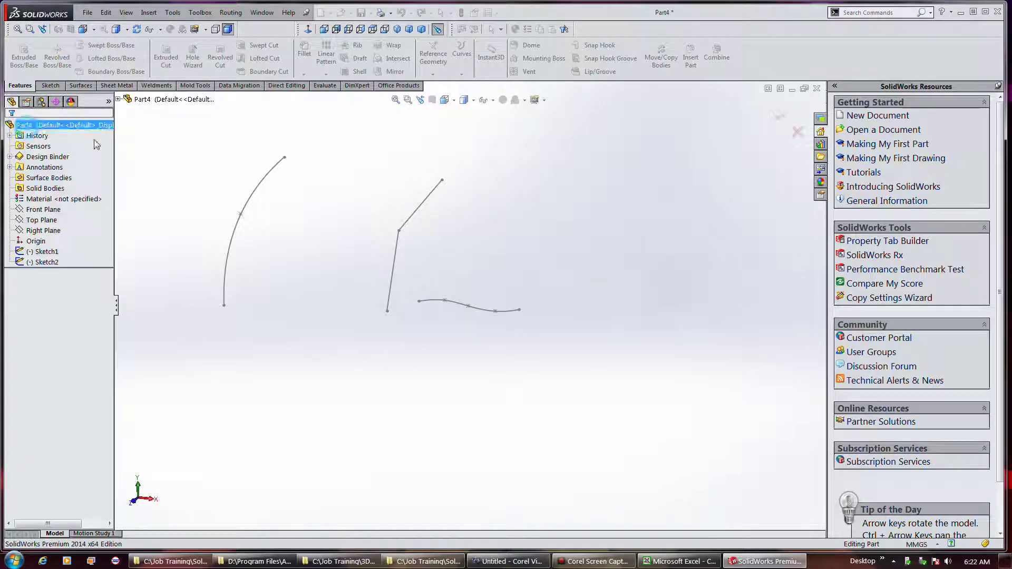
Set up a Swept Surface with the wavy Sketch1 curve as profile and the bent line as open-loop path.
left_click(80, 86)
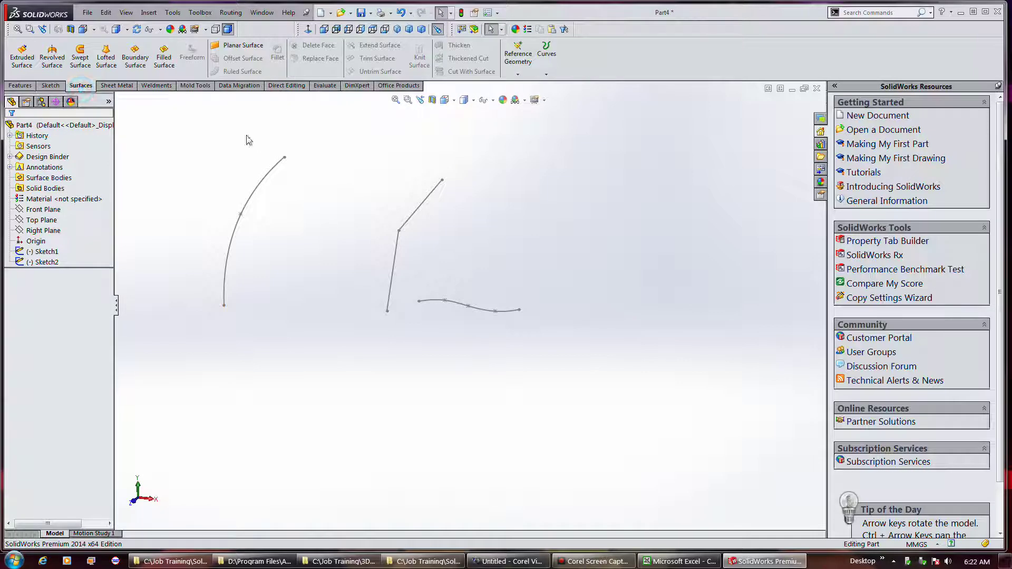
left_click(80, 56)
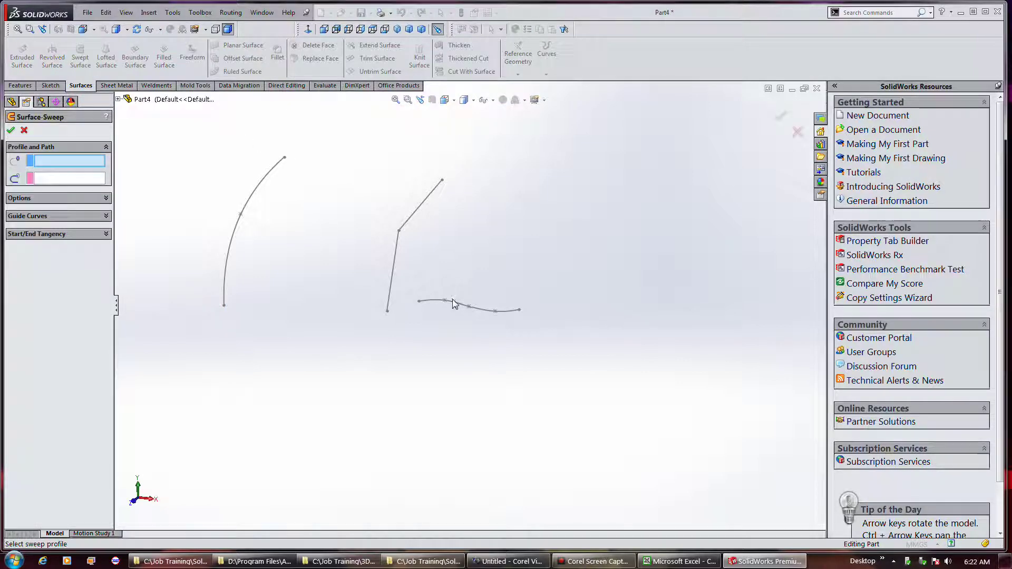
left_click(454, 305)
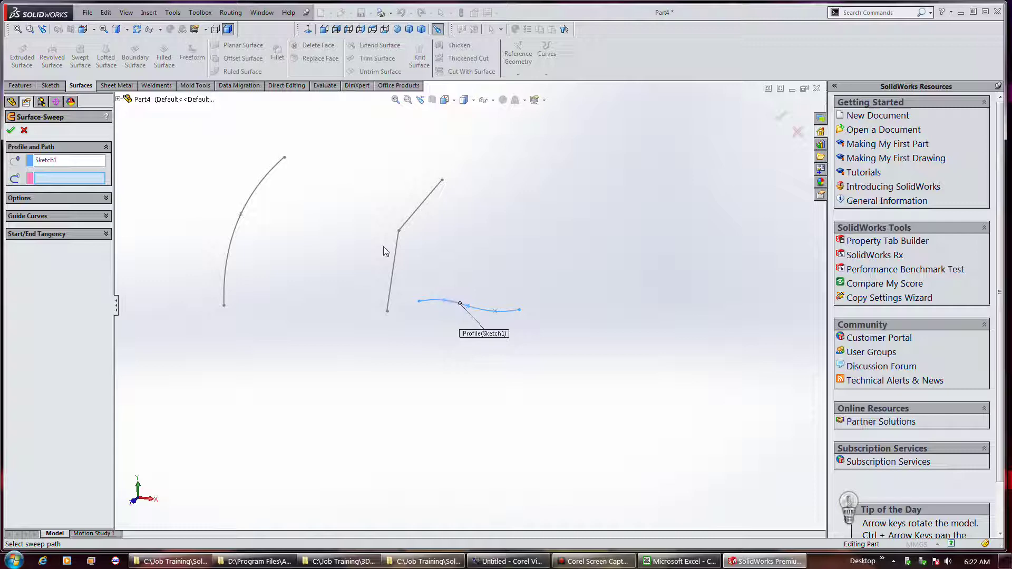
left_click(397, 260)
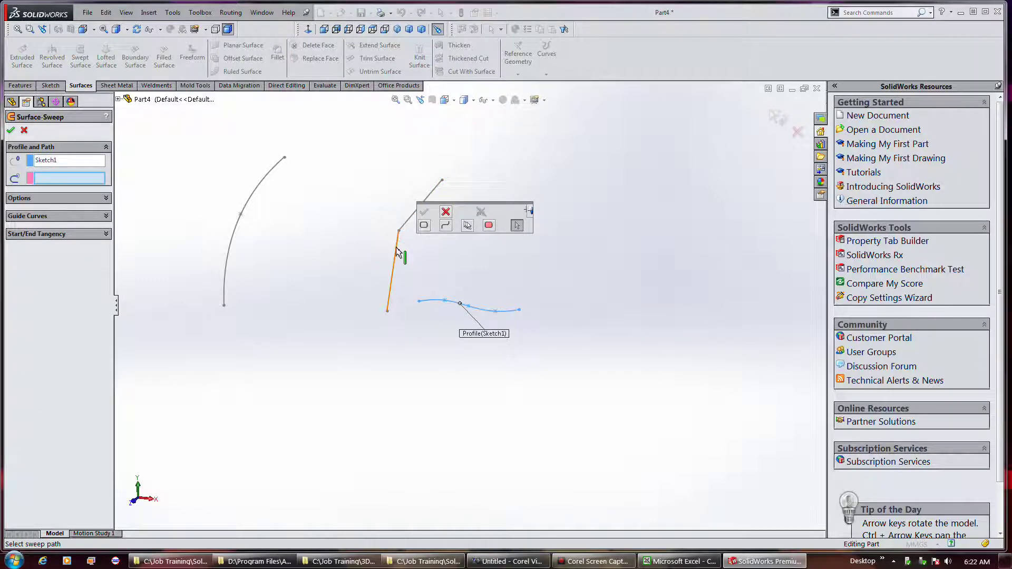
left_click(444, 225)
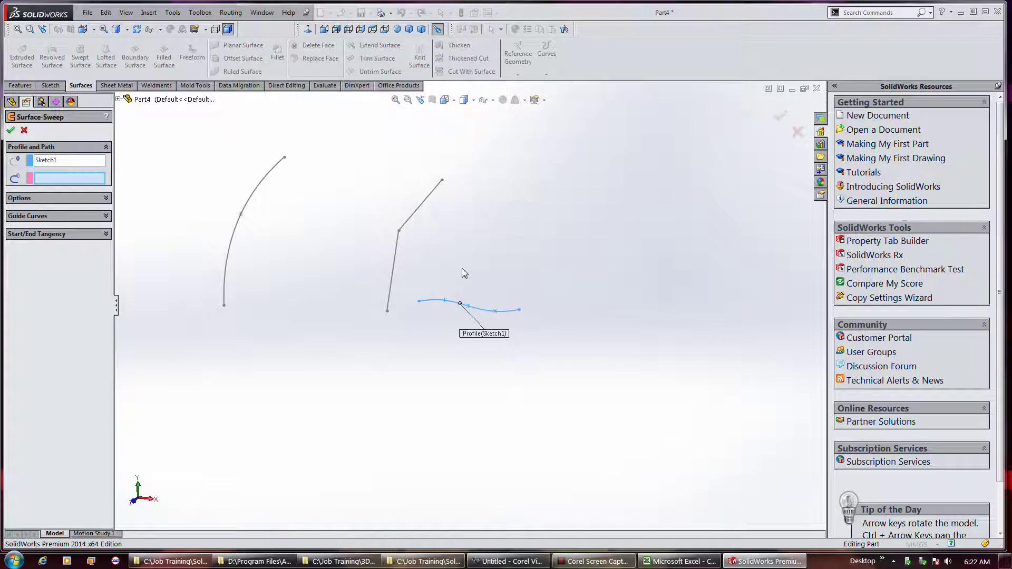
left_click(397, 252)
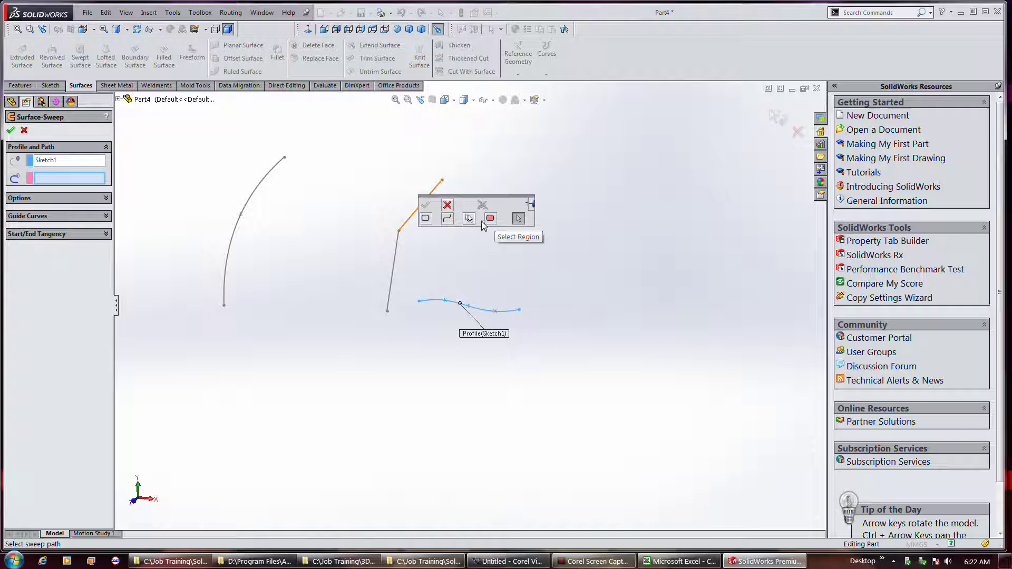
left_click(447, 218)
left_click(389, 264)
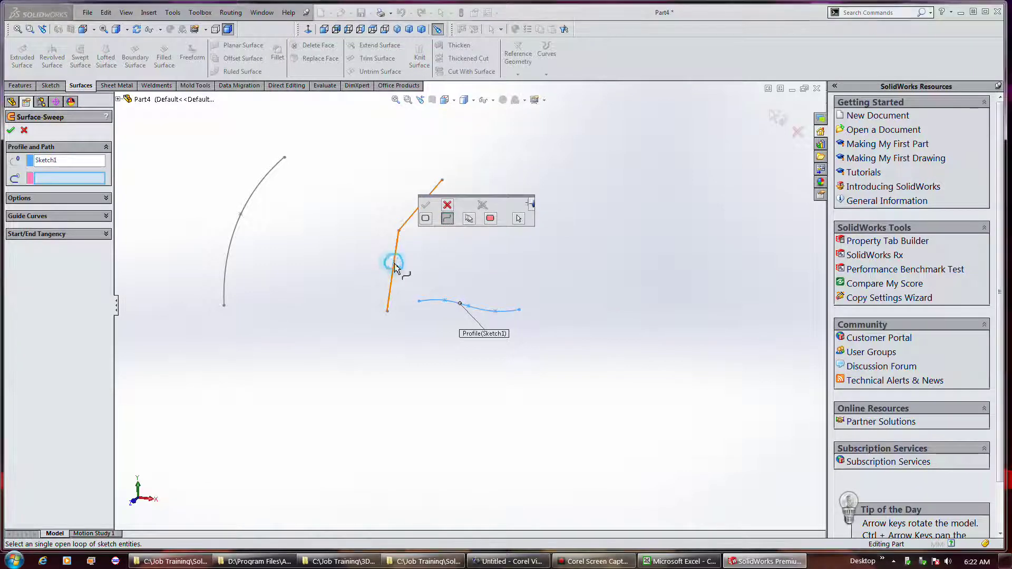
left_click(425, 205)
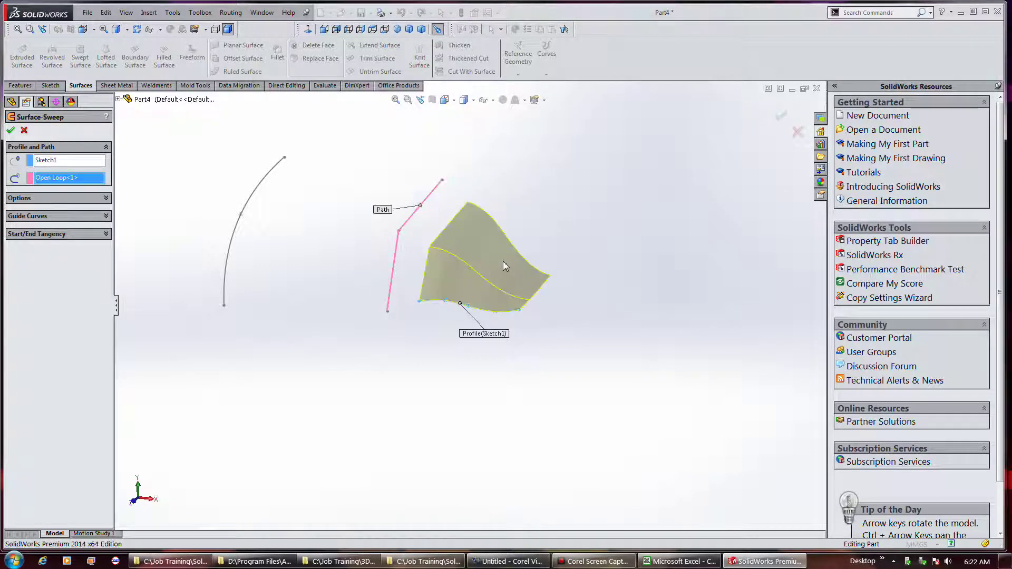
Orbit and zoom around the sweep preview, including a straight Front view, to inspect the folded sheet.
mouse_move(591, 247)
middle_mouse_down()
mouse_move(551, 245)
mouse_move(626, 232)
middle_mouse_up()
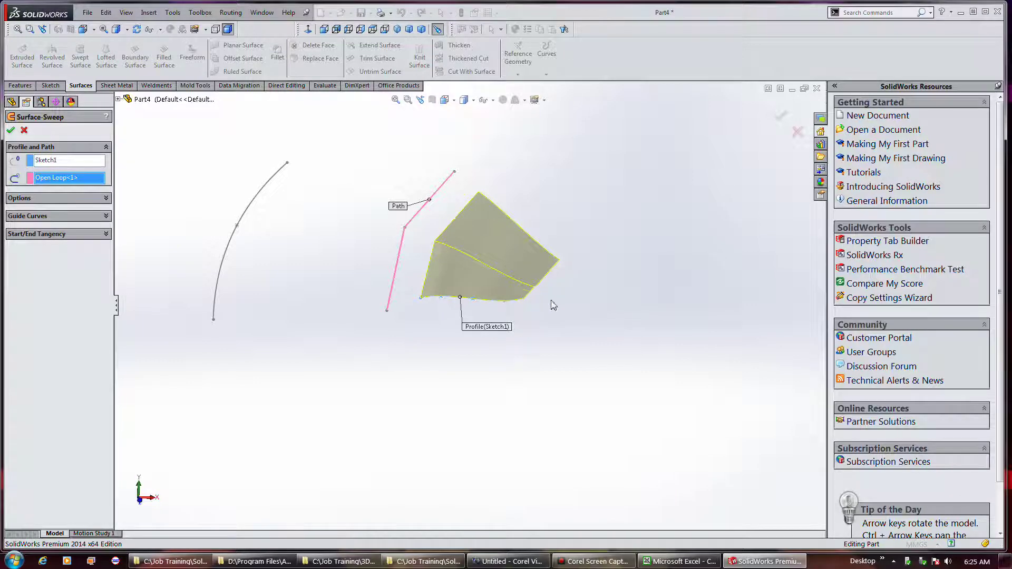
mouse_move(554, 305)
middle_mouse_down()
mouse_move(526, 330)
mouse_move(540, 326)
middle_mouse_up()
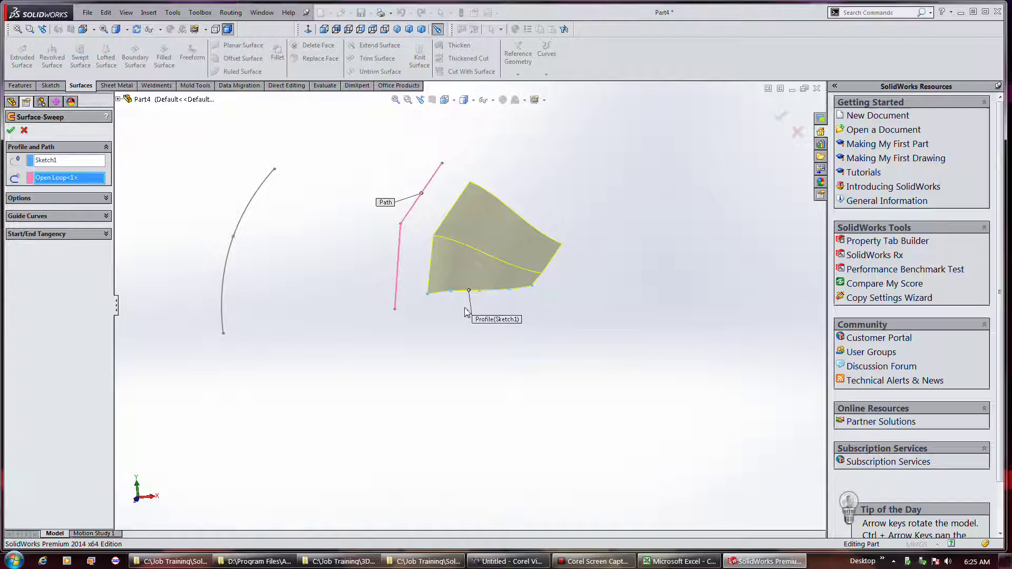
scroll(435, 311, "down", 3)
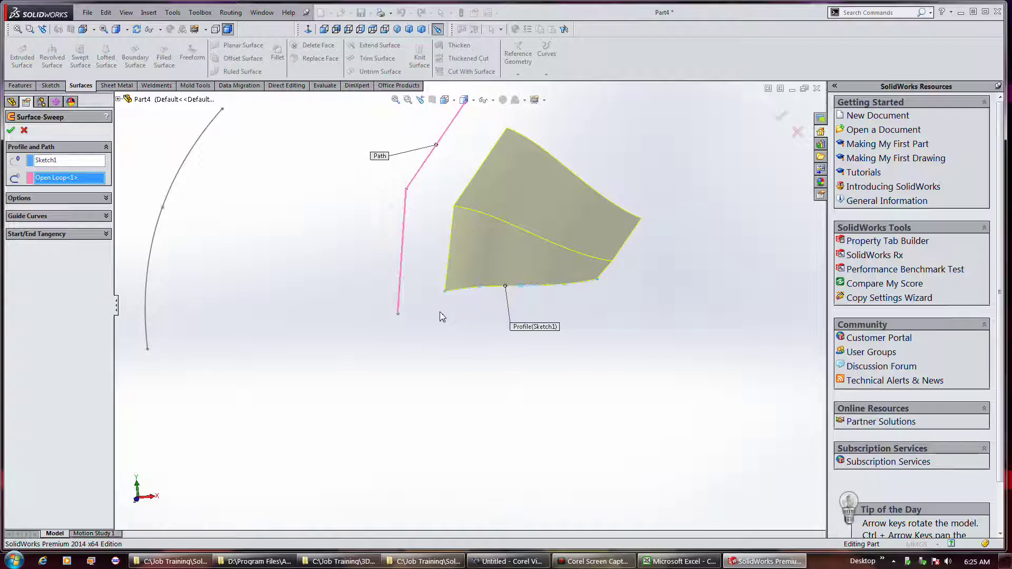
left_click(138, 500)
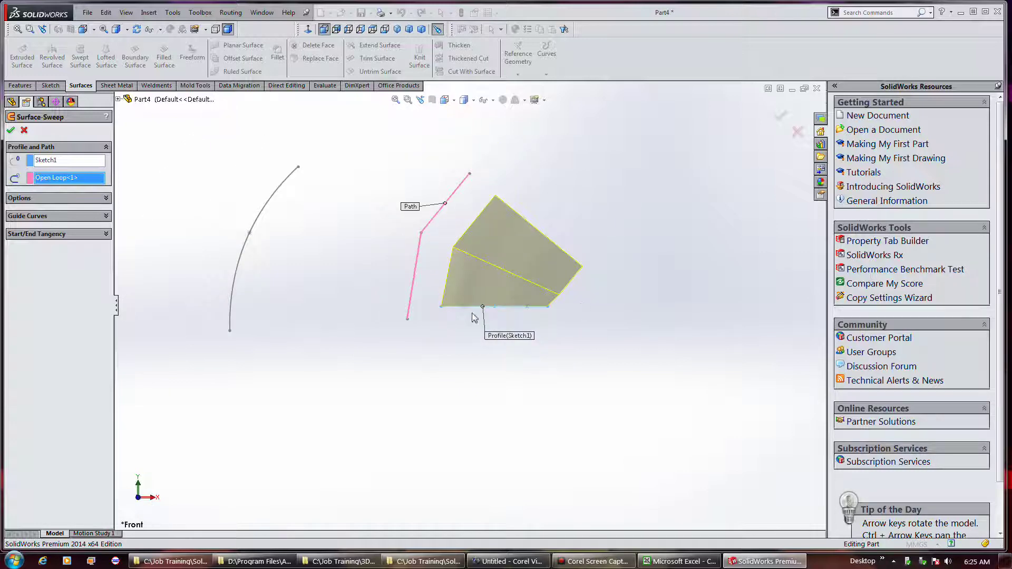
scroll(448, 311, "down", 2)
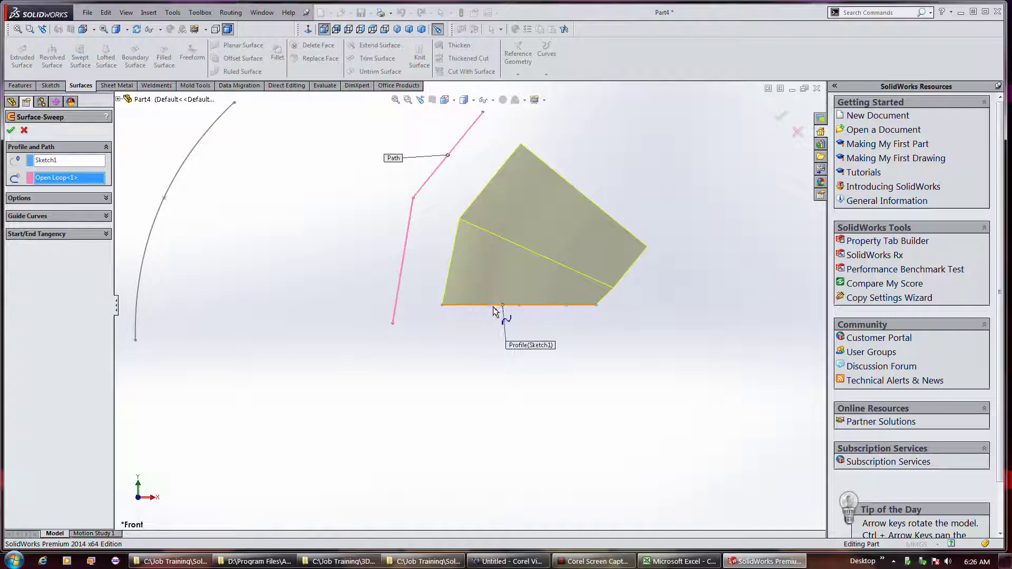
mouse_move(644, 266)
middle_mouse_down()
mouse_move(621, 334)
mouse_move(640, 235)
mouse_move(640, 257)
middle_mouse_up()
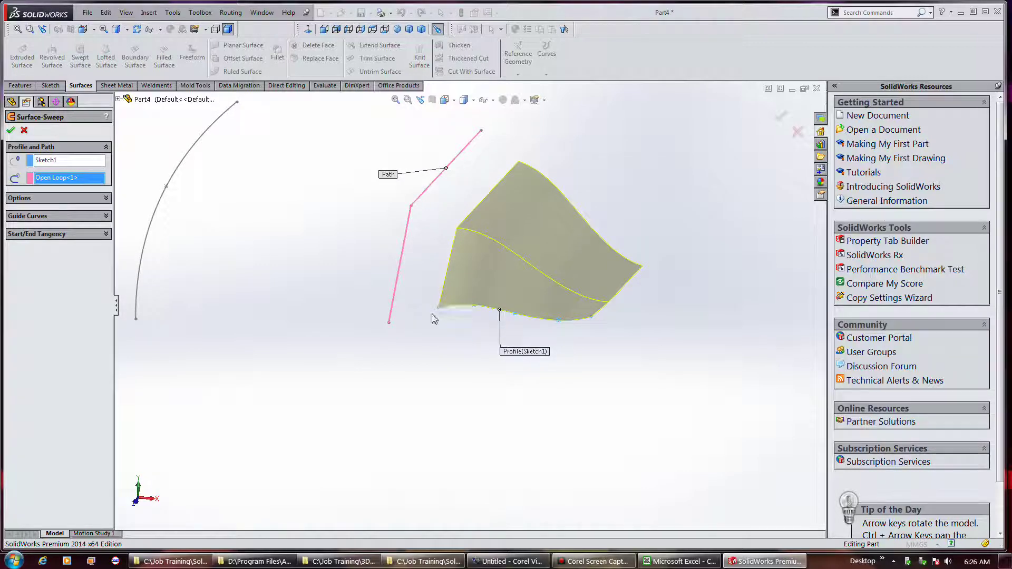
middle_click_drag(459, 313, 472, 285)
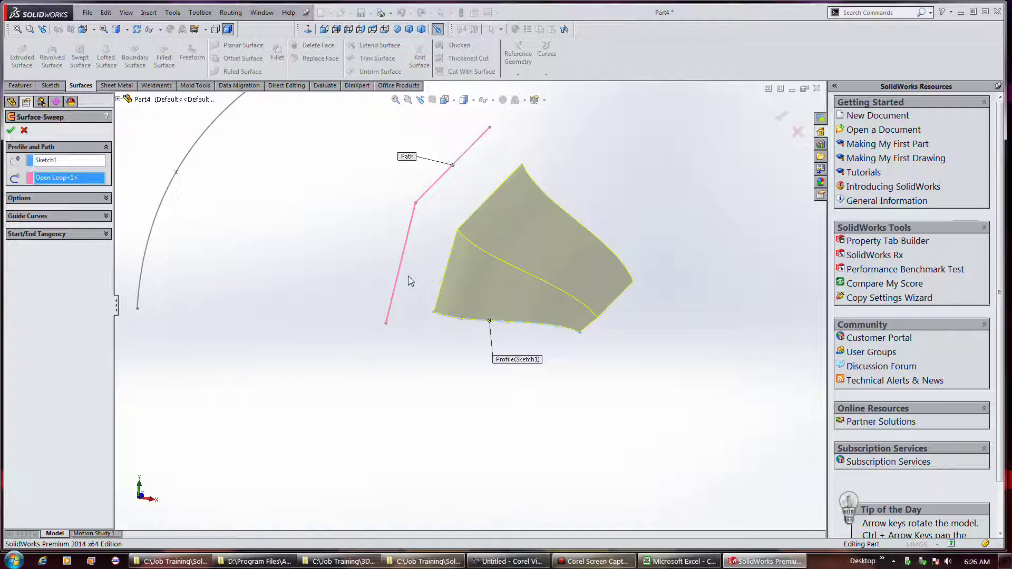
middle_click_drag(456, 324, 438, 357)
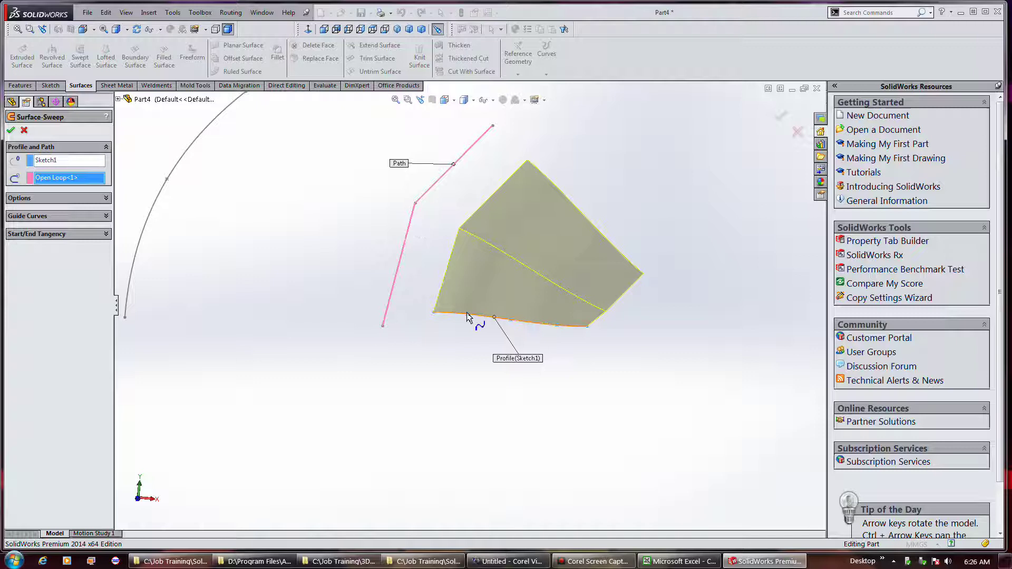
middle_click_drag(495, 277, 475, 315)
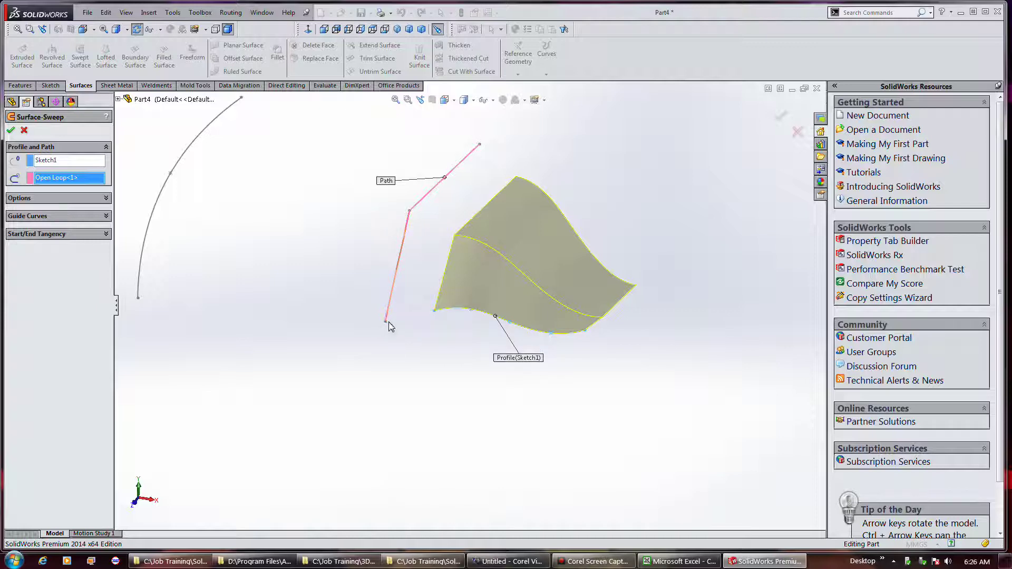
middle_click_drag(389, 327, 402, 269)
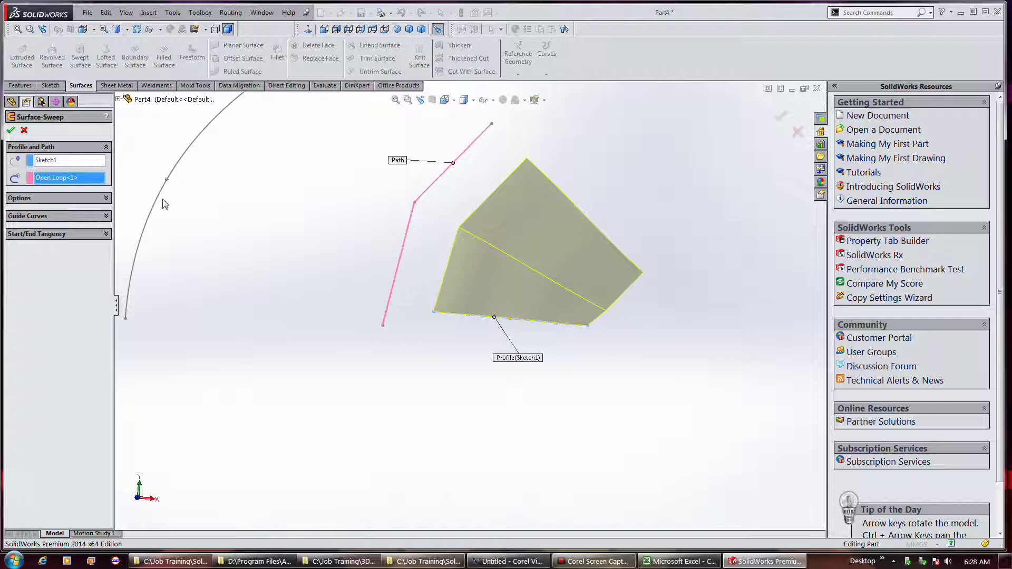
Expand the Guide Curves section of the Surface-Sweep PropertyManager and briefly orbit the view.
left_click(106, 216)
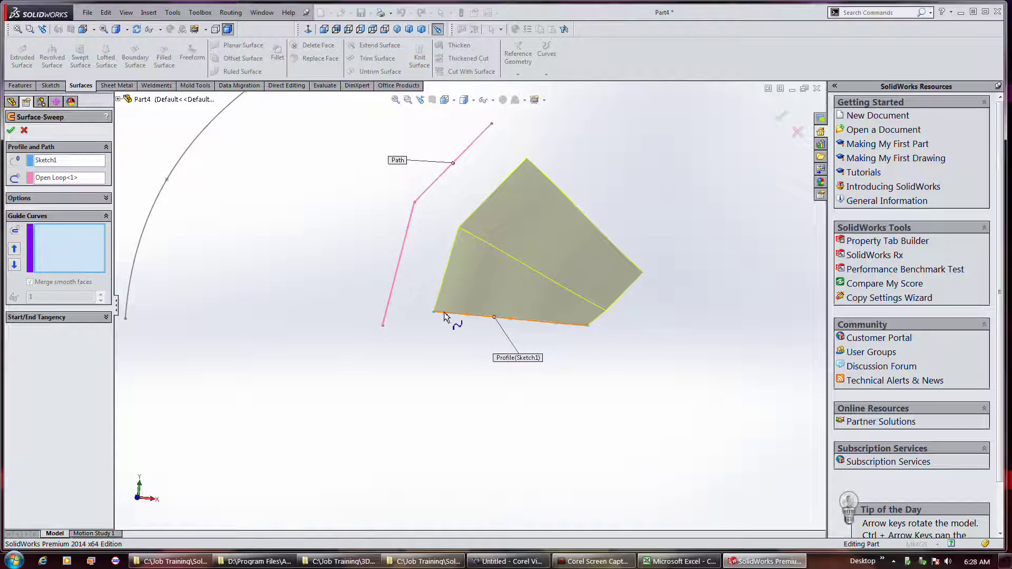
mouse_move(511, 264)
middle_mouse_down()
mouse_move(515, 287)
mouse_move(513, 275)
middle_mouse_up()
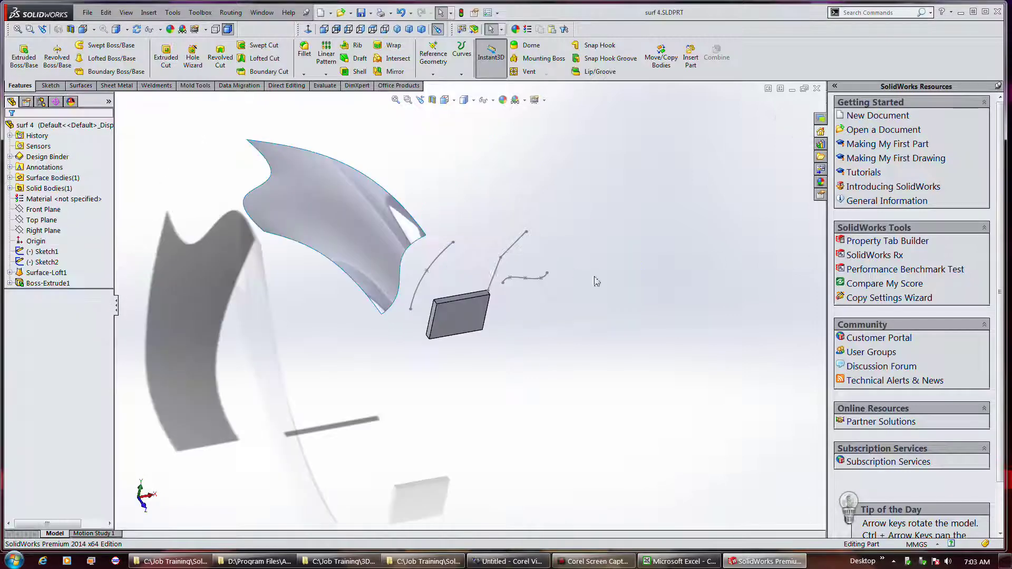
With the Surfaces tools active, select the 3D sketch's left spline and the lofted surface.
mouse_move(357, 242)
middle_mouse_down()
mouse_move(483, 248)
mouse_move(511, 207)
mouse_move(520, 217)
middle_mouse_up()
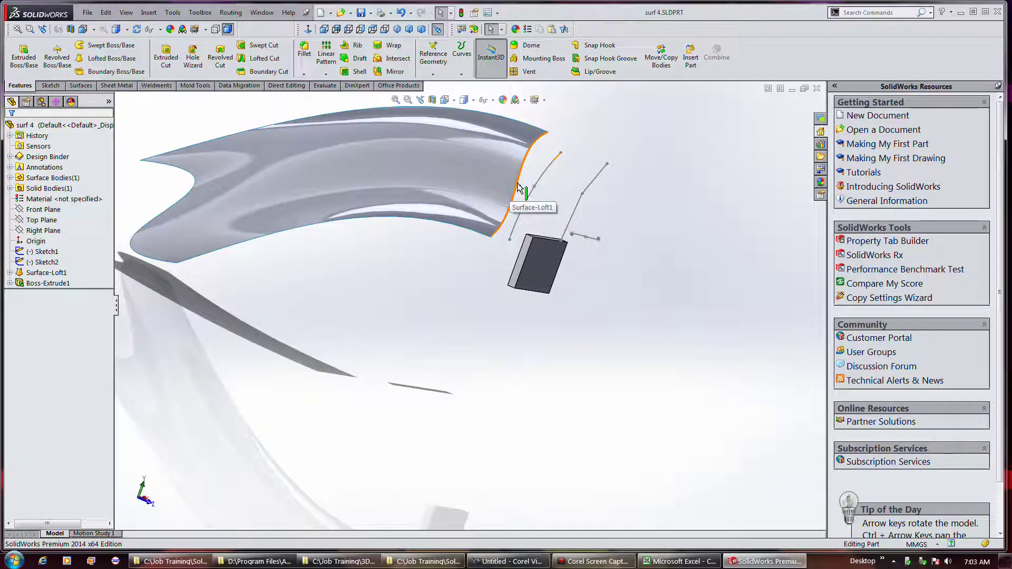
left_click(188, 196)
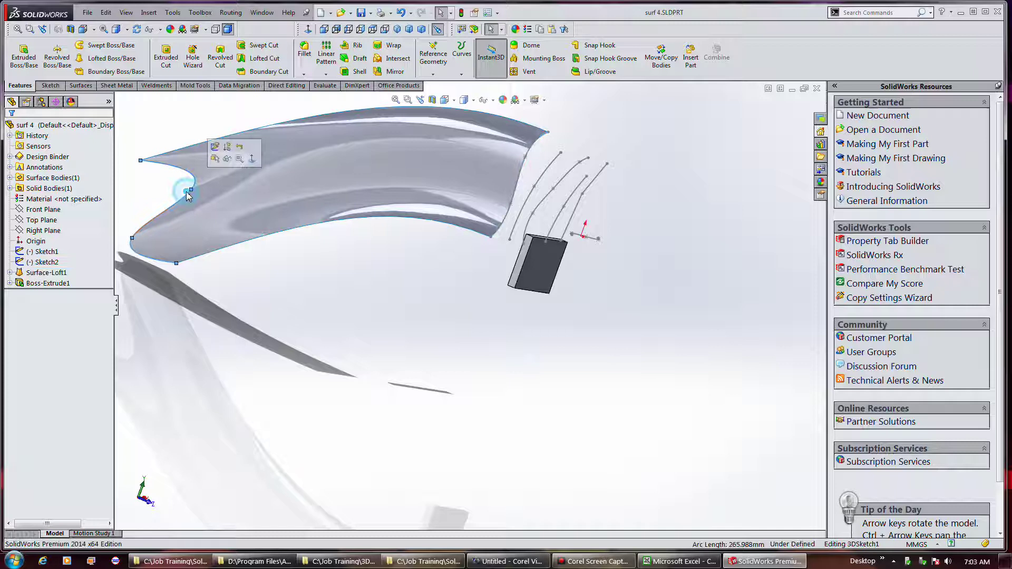
left_click(81, 86)
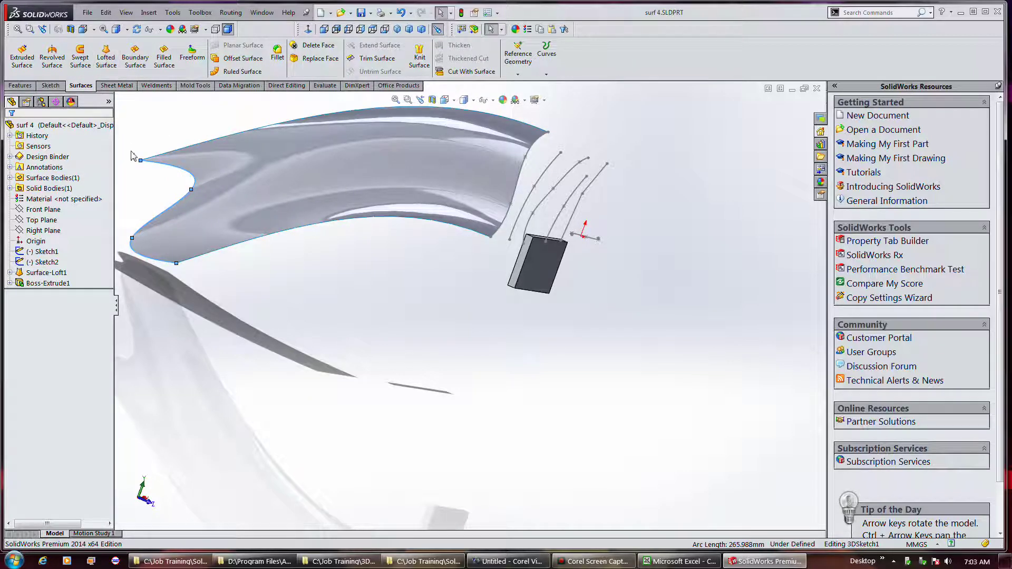
left_click(496, 191)
mouse_move(429, 262)
middle_mouse_down()
mouse_move(366, 314)
mouse_move(310, 301)
mouse_move(414, 294)
mouse_move(440, 271)
middle_mouse_up()
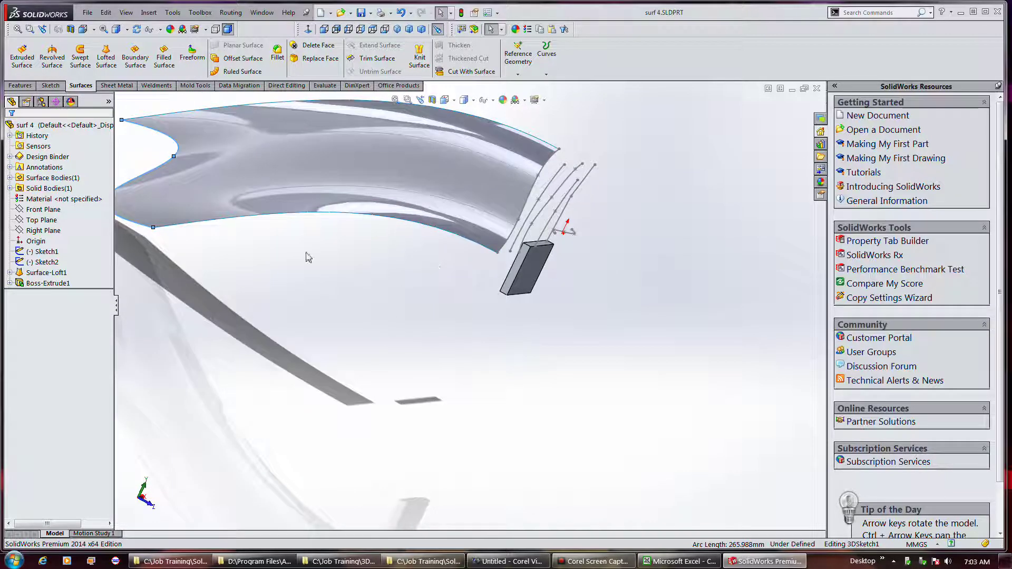